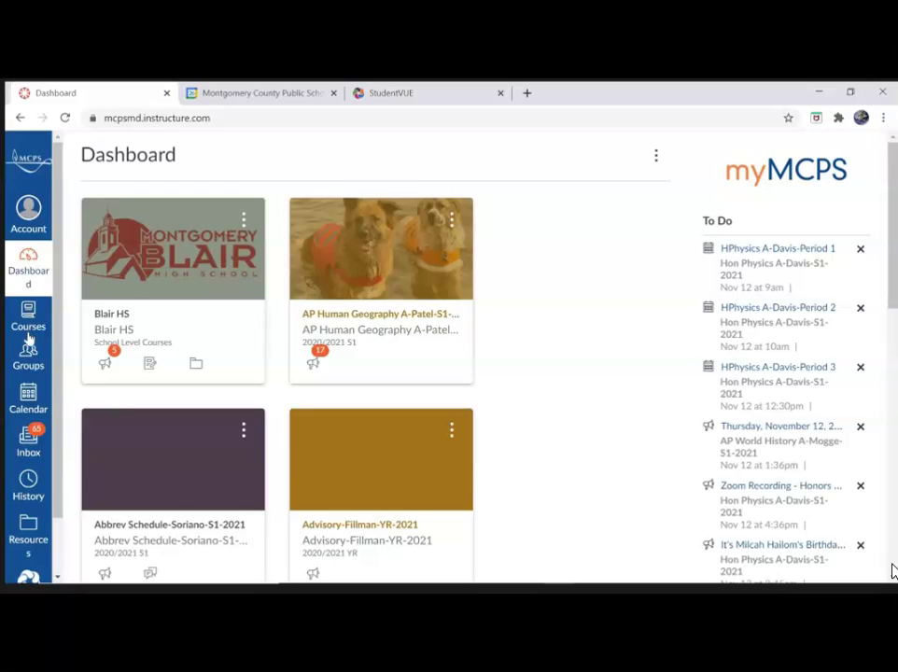
# Step: Open the Canvas calendar and show the Honors Precalculus and 1-Graphs_E course calendars in it
pyautogui.click(26, 401)
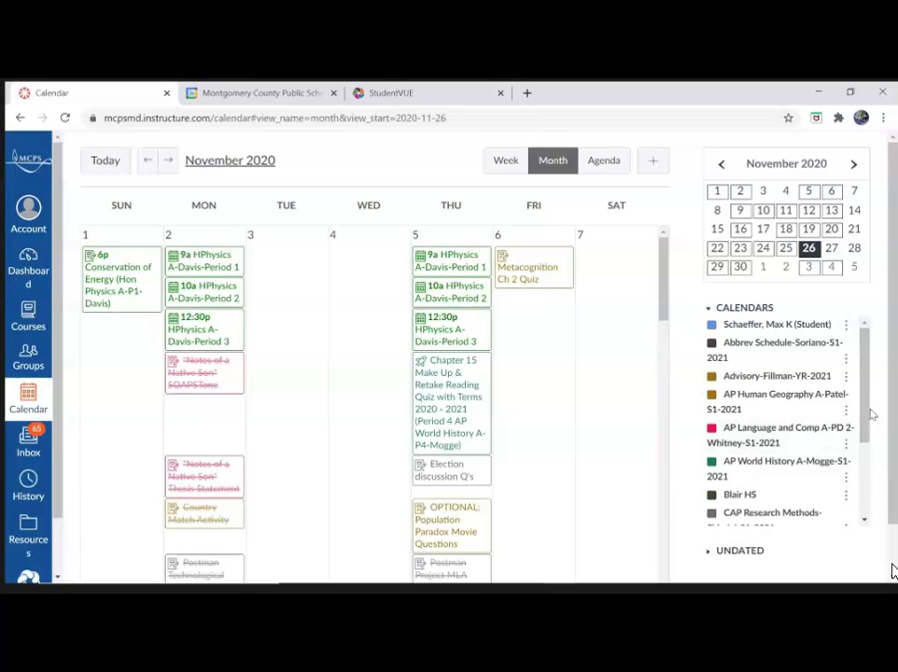
pyautogui.moveTo(866, 403); pyautogui.dragTo(864, 483)
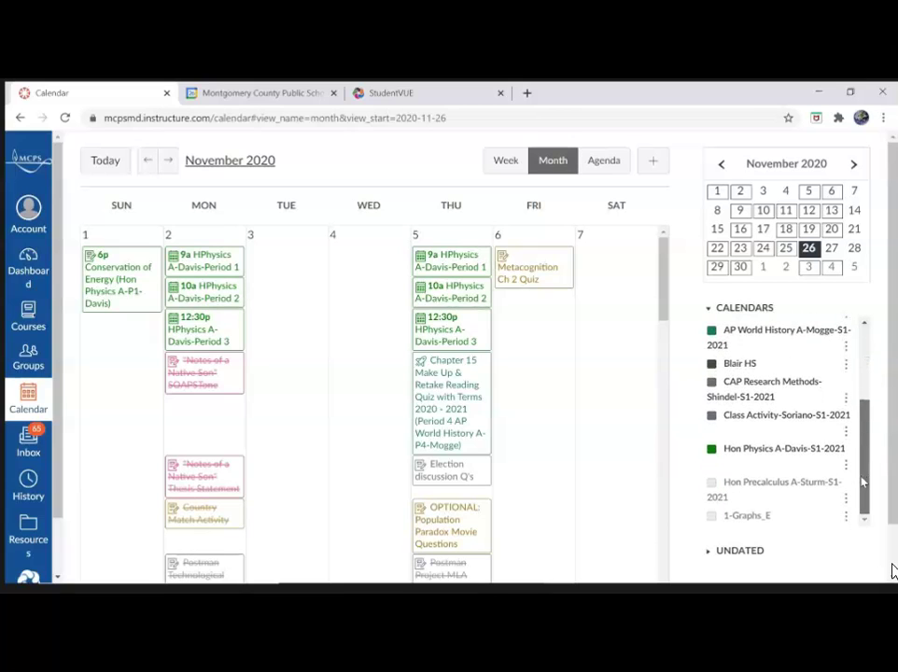
pyautogui.click(711, 485)
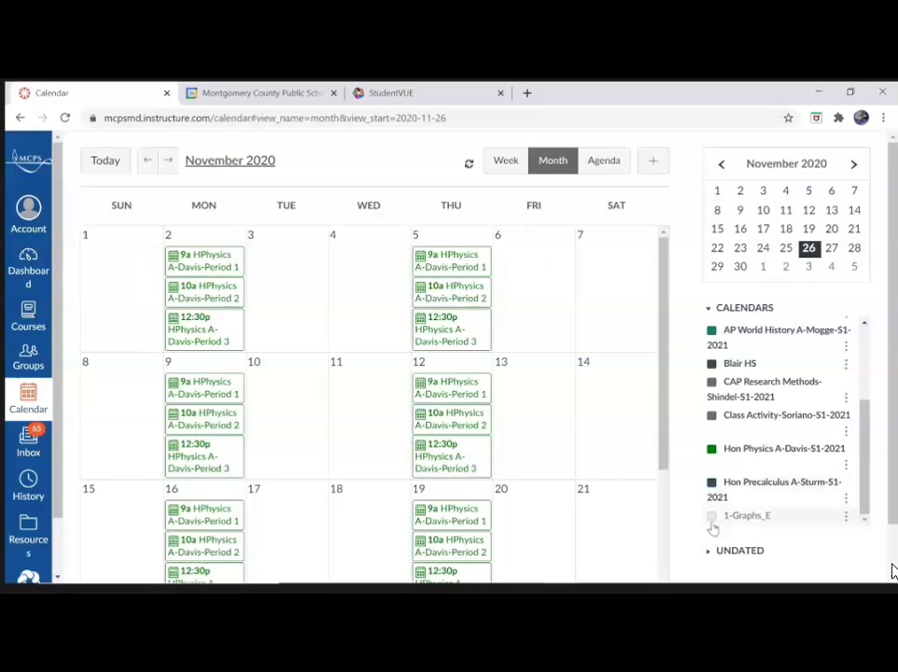
pyautogui.click(712, 518)
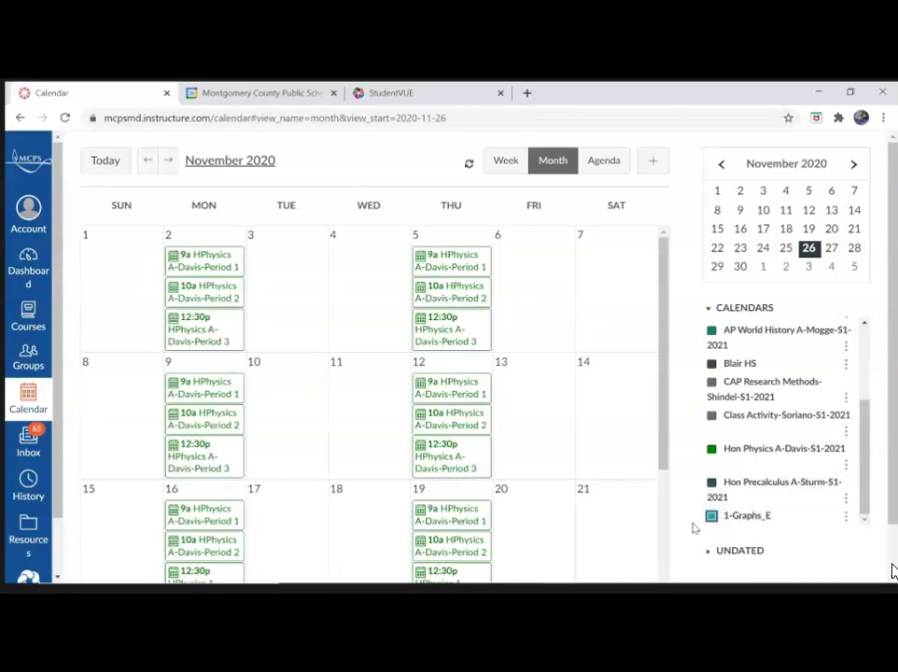
# Step: Open the Canvas calendar feed and copy its full iCal link
pyautogui.scroll(-1, 891, 571)
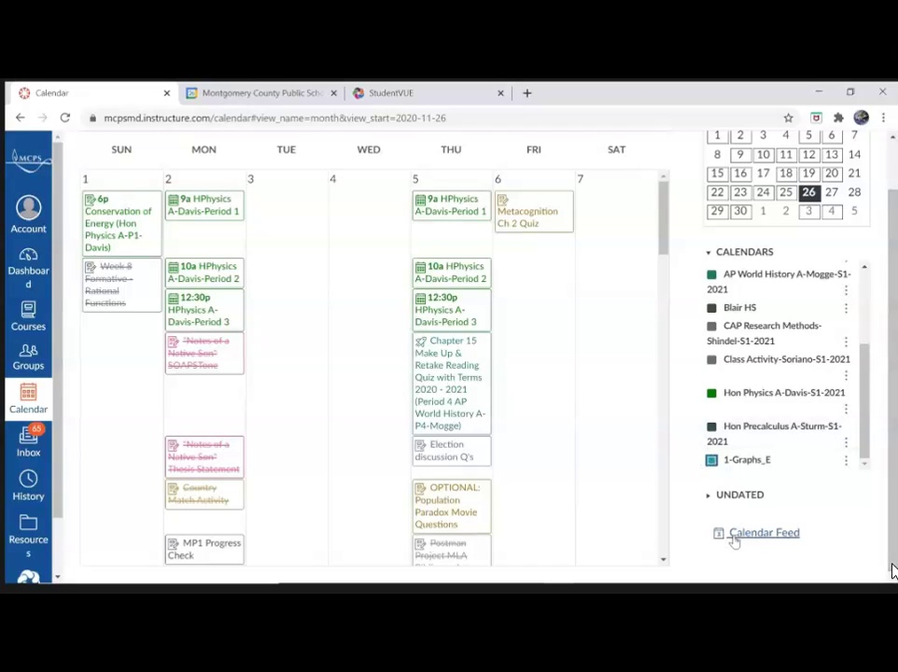
pyautogui.click(737, 536)
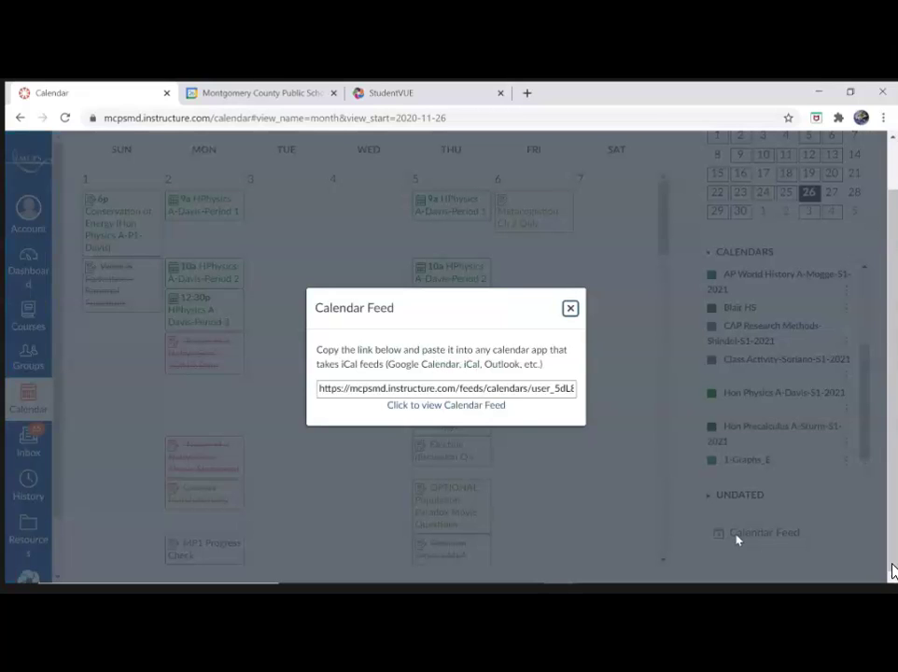
pyautogui.tripleClick(494, 388)
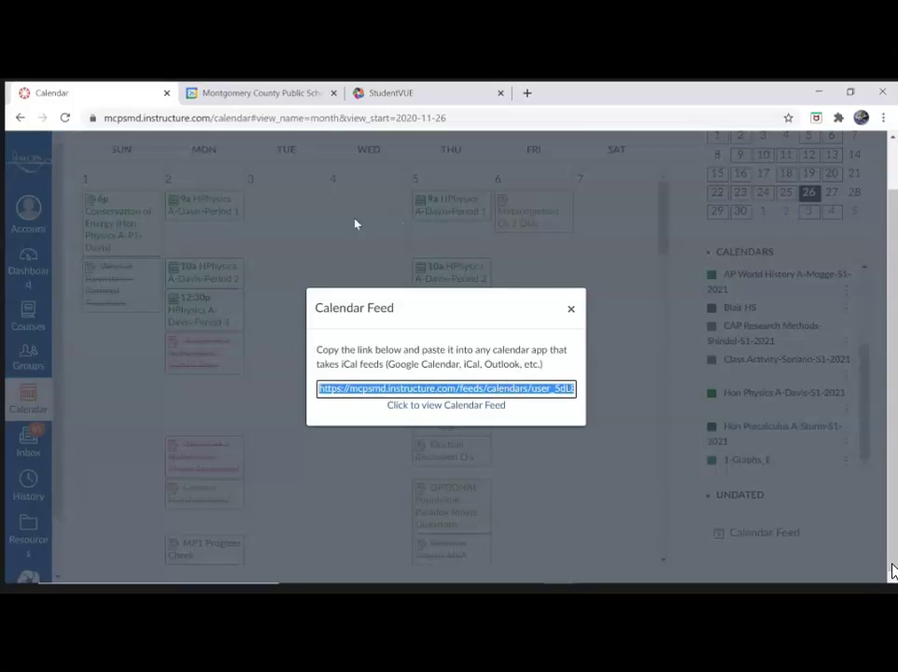
# Step: Switch to Google Calendar and add the Canvas calendar from its copied feed URL, made publicly accessible, and return to the week view
pyautogui.hotkey('ctrl', 'Tab')
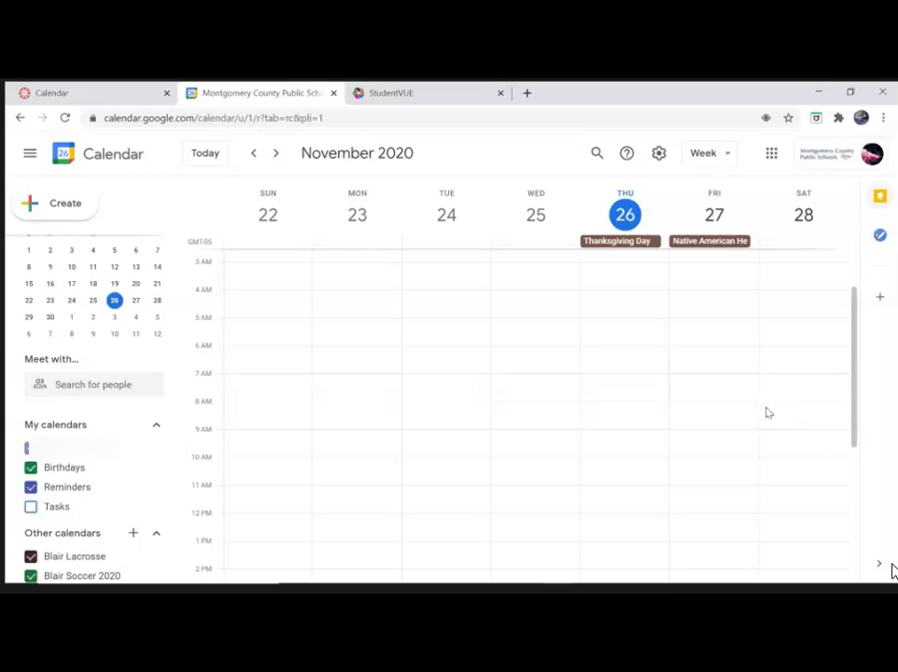
pyautogui.scroll(-2, 140, 442)
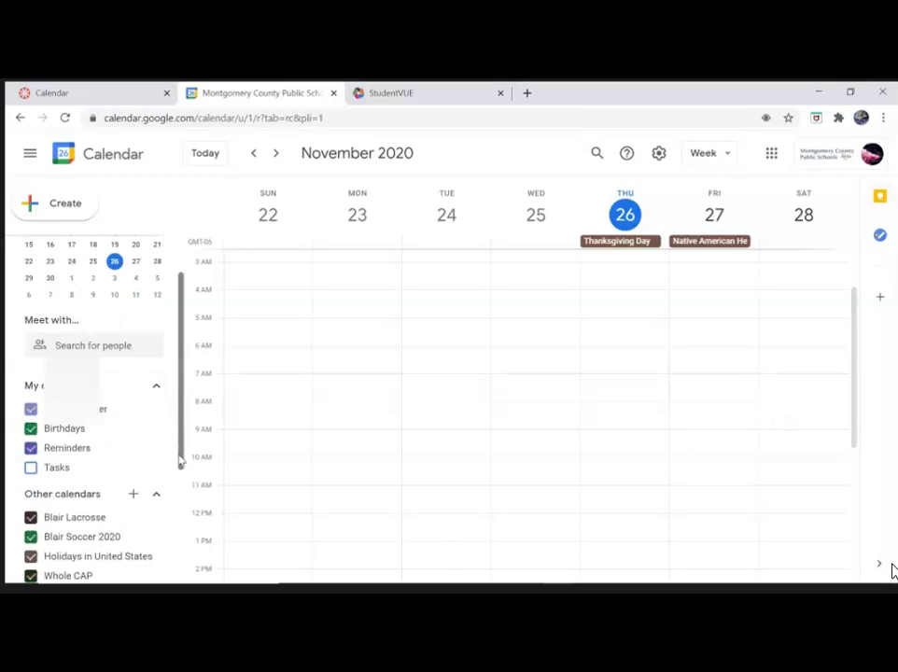
pyautogui.click(133, 439)
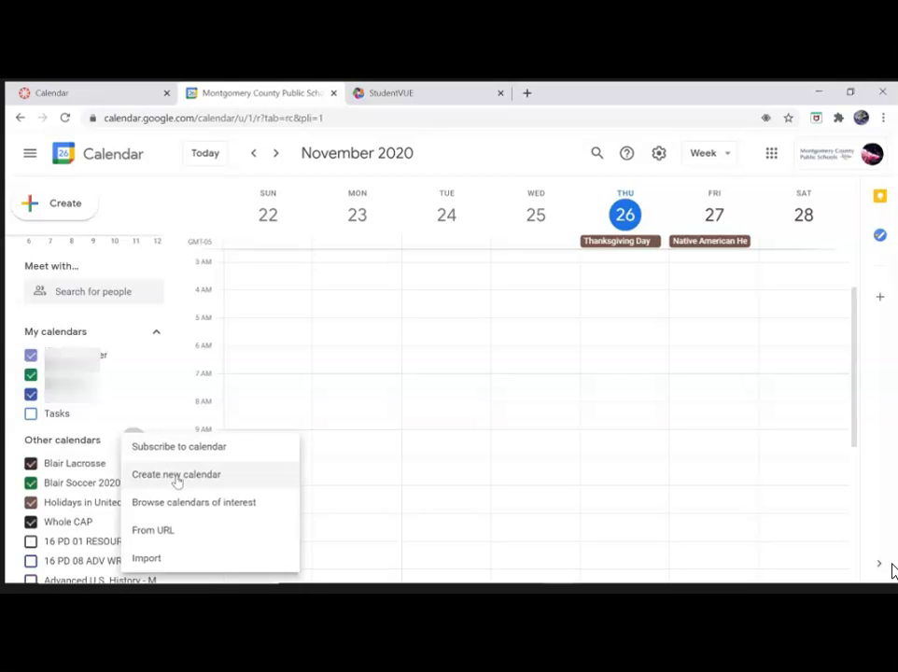
pyautogui.click(164, 534)
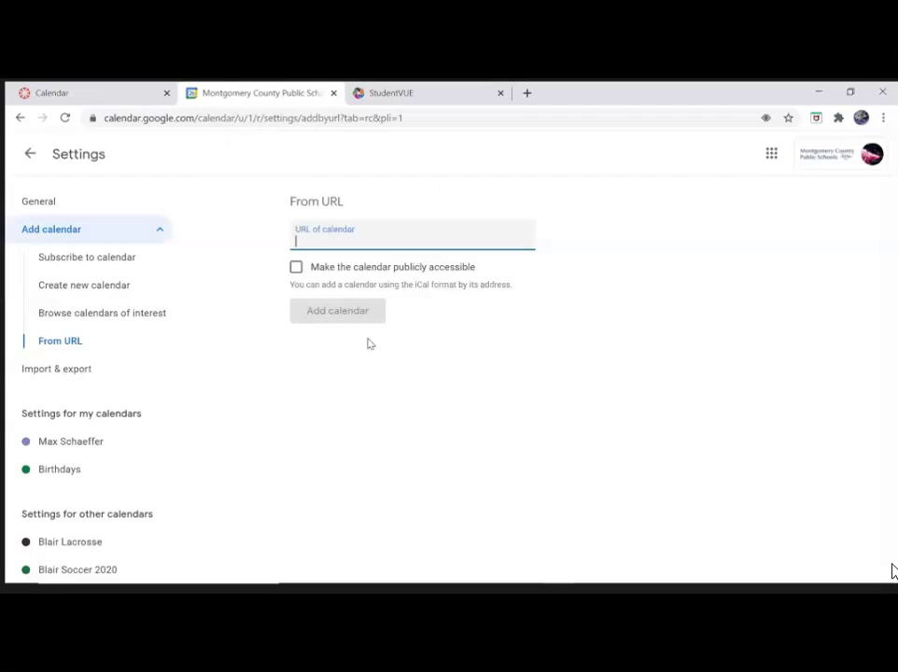
pyautogui.hotkey('ctrl', 'v')
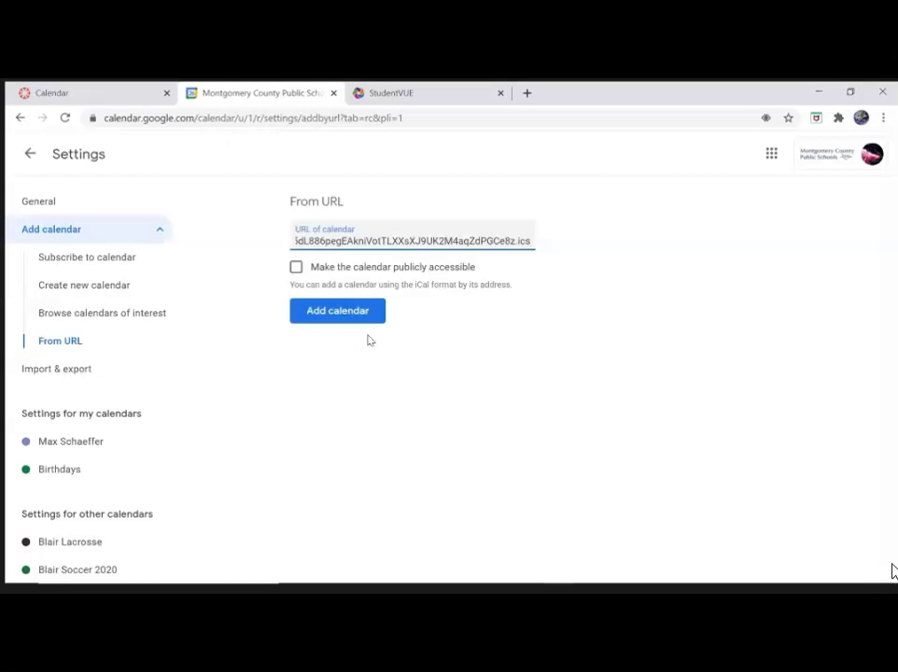
pyautogui.click(296, 269)
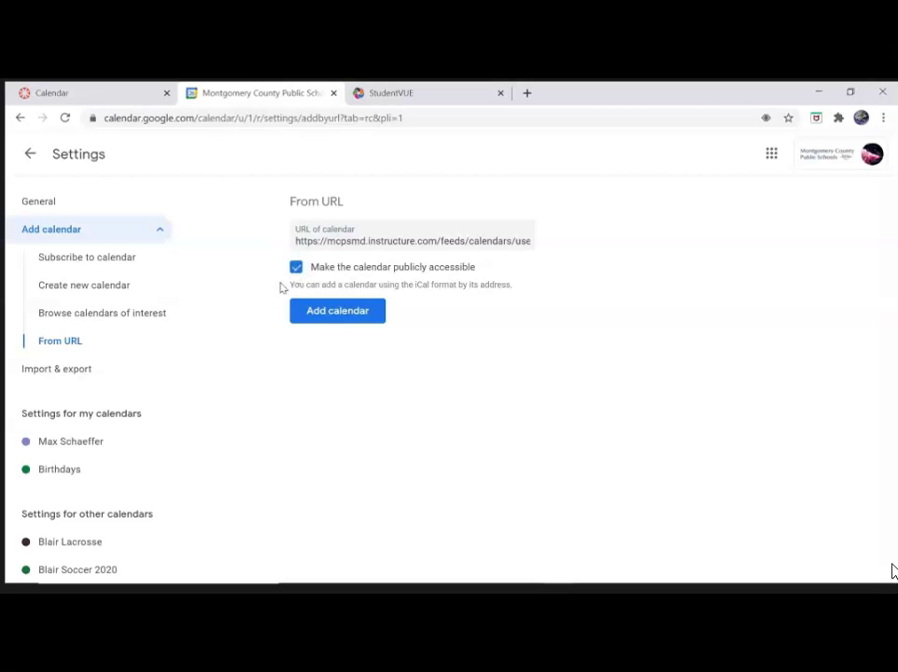
pyautogui.click(303, 312)
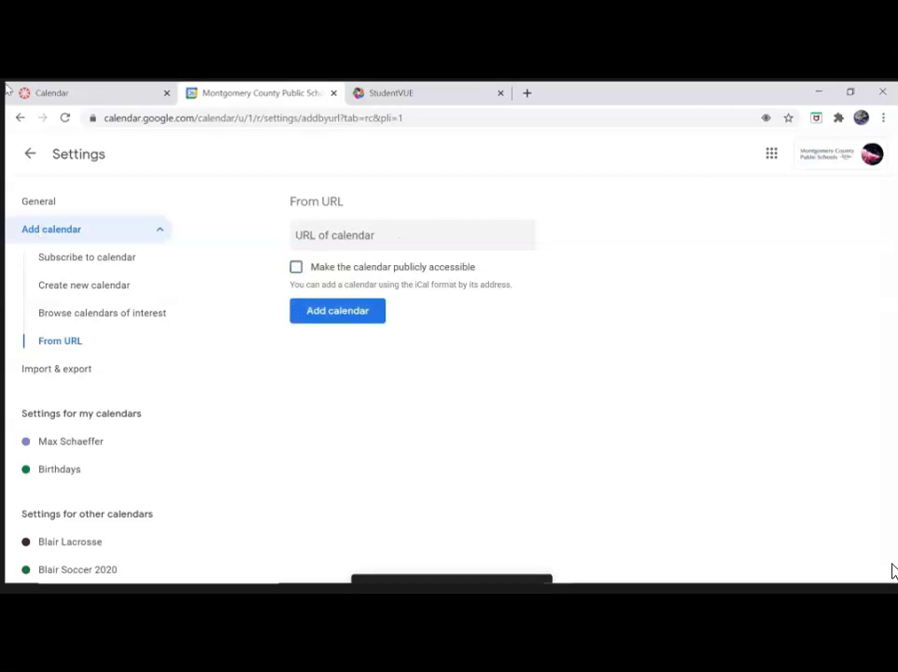
pyautogui.click(29, 152)
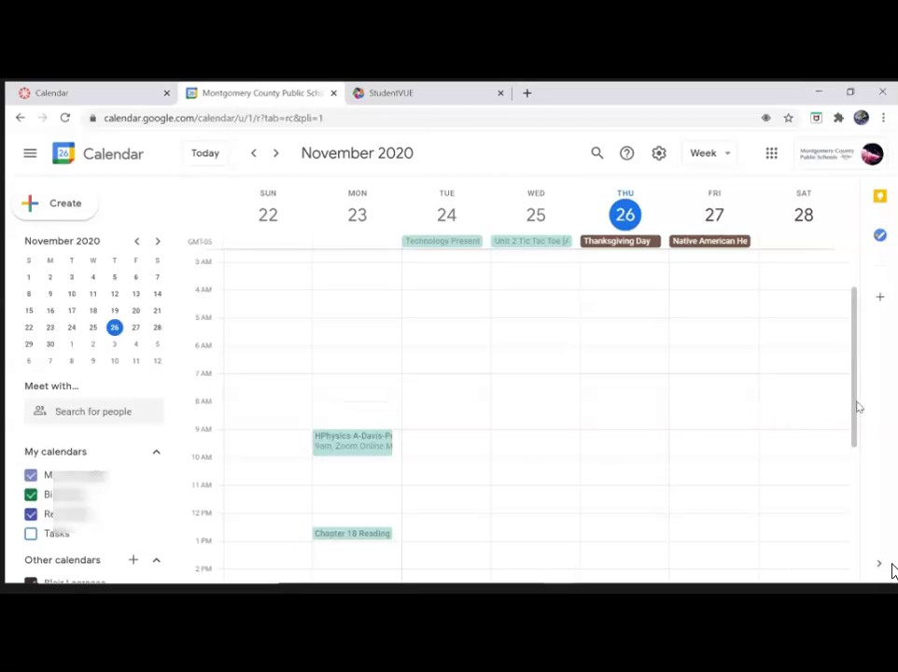
# Step: Compare the imported events in Google Calendar with the Canvas calendar for the week starting November 29, 2020
pyautogui.moveTo(855, 407); pyautogui.dragTo(850, 362)
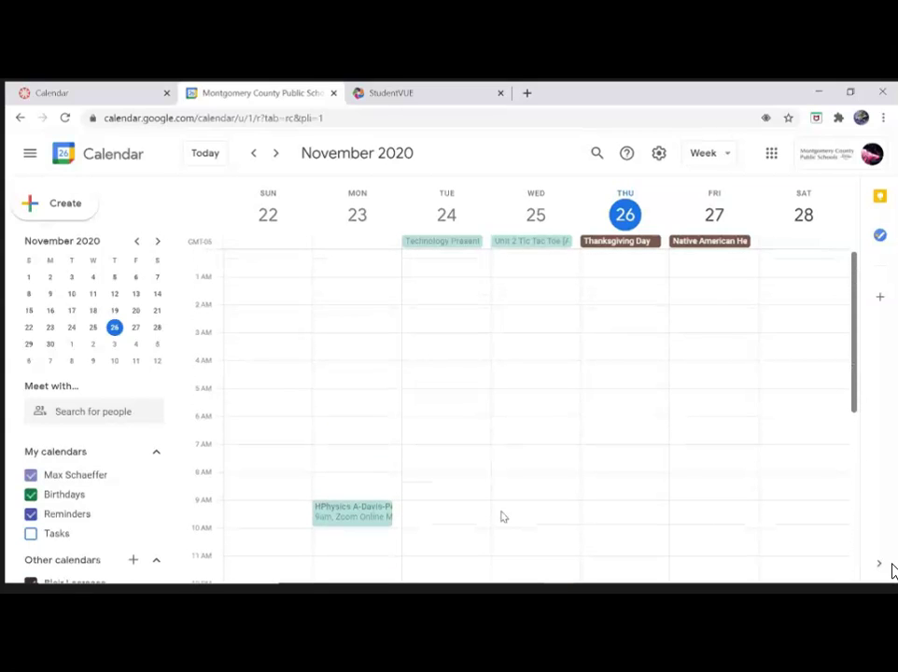
pyautogui.hotkey('ctrl', 'shift', 'Tab')
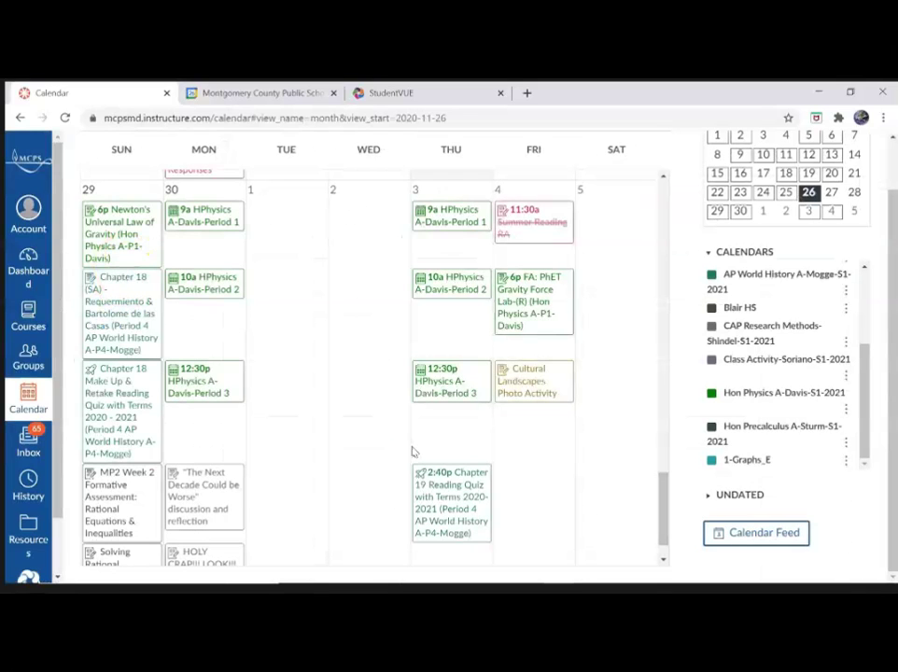
pyautogui.click(318, 428)
pyautogui.click(584, 209)
pyautogui.hotkey('ctrl', 'Tab')
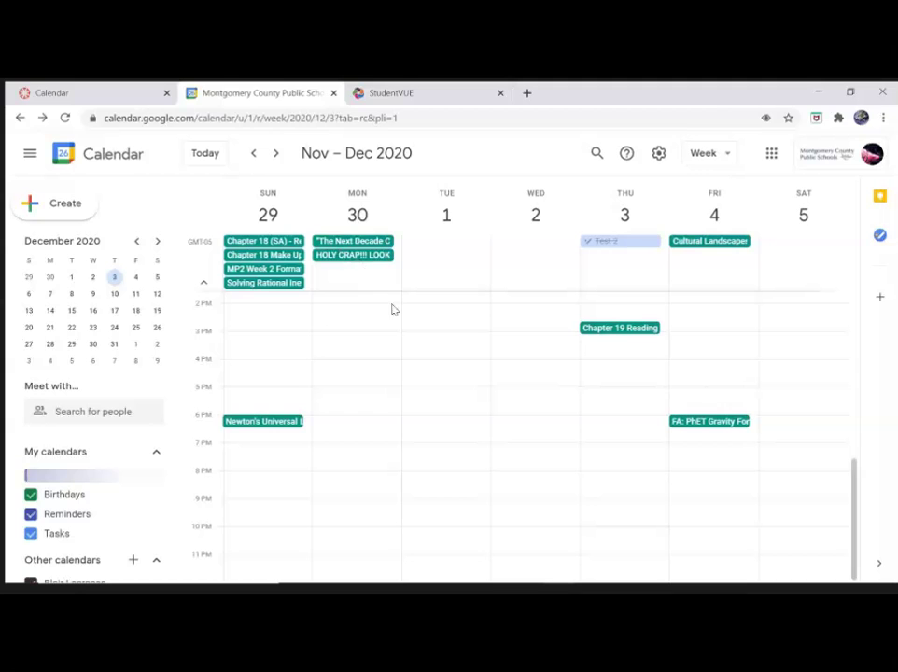
pyautogui.moveTo(858, 478)
pyautogui.mouseDown()
pyautogui.moveTo(858, 486)
pyautogui.moveTo(852, 420)
pyautogui.moveTo(848, 499)
pyautogui.moveTo(845, 491)
pyautogui.mouseUp()
pyautogui.moveTo(858, 493); pyautogui.dragTo(823, 325)
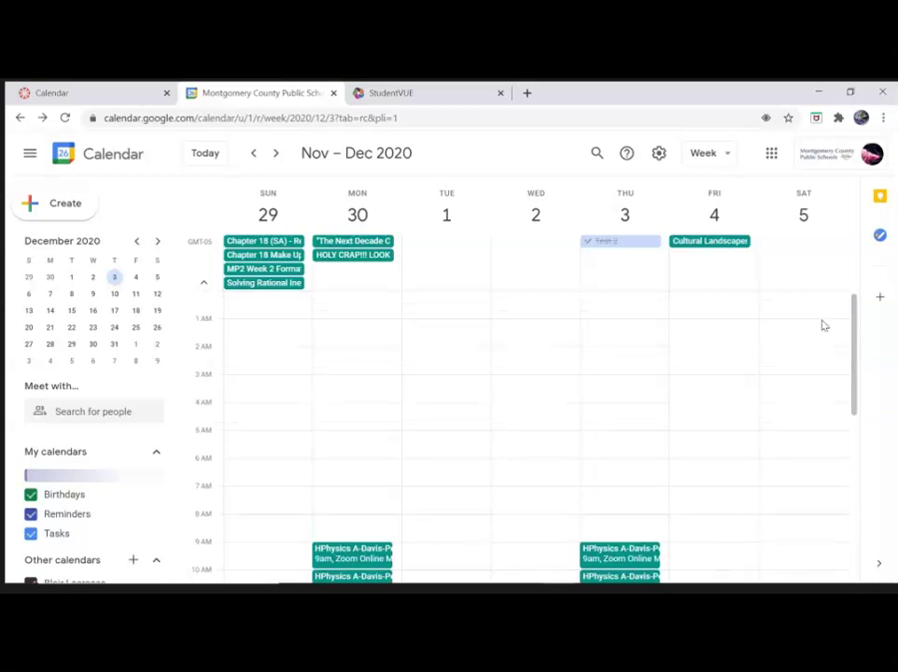
# Step: Create a task titled "Test 2" in the My Tasks list and open its details for editing
pyautogui.click(879, 235)
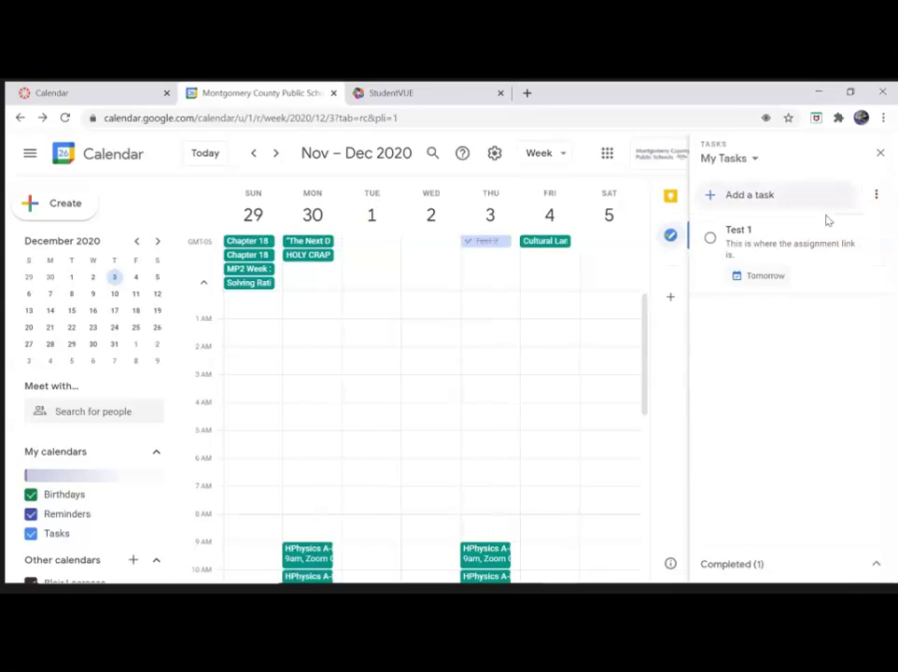
pyautogui.click(752, 194)
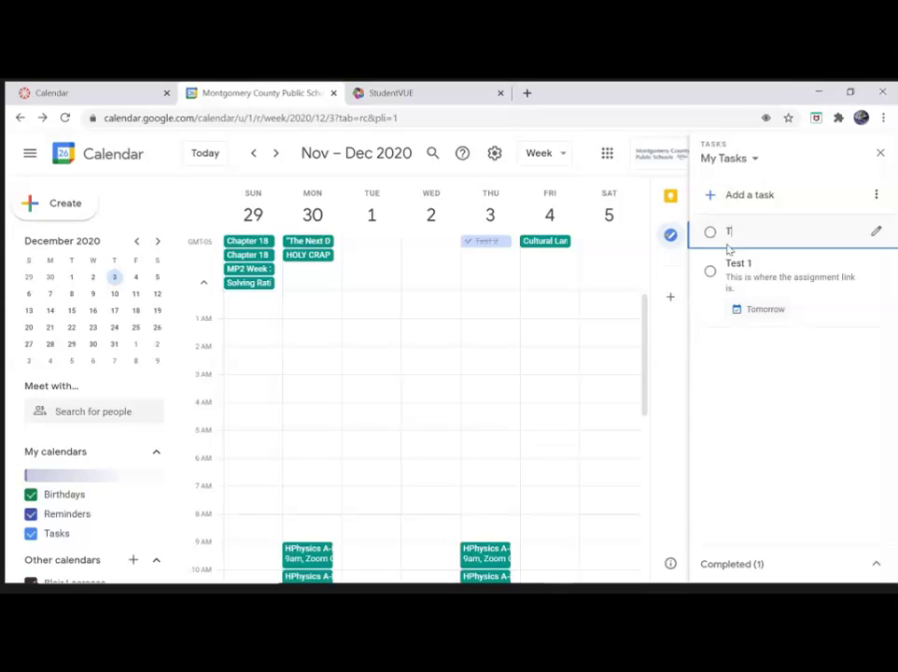
pyautogui.write('Test 22')
pyautogui.click(874, 233)
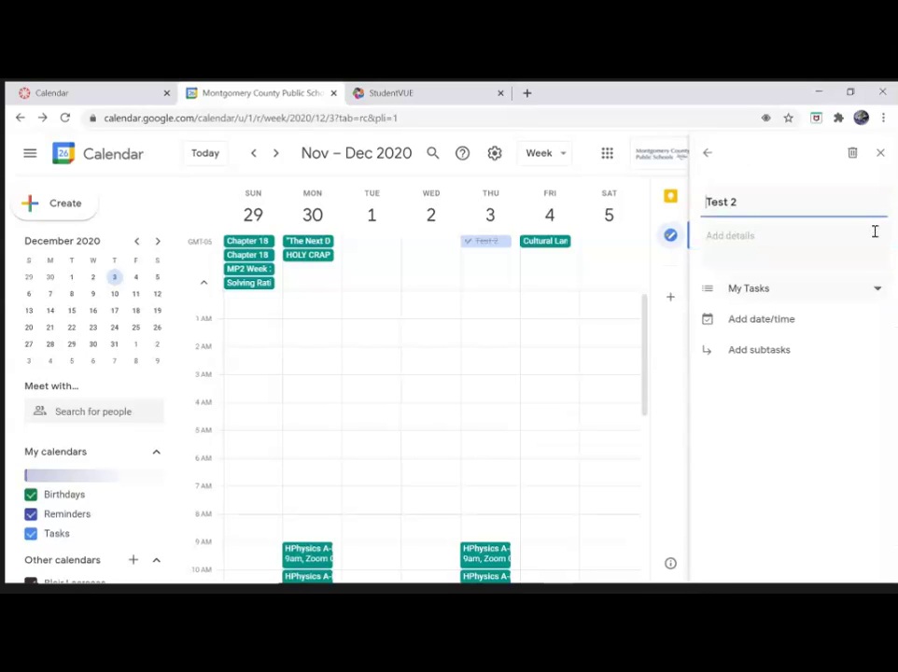
# Step: Set the date of the new Test 2 task to December 3, 2020
pyautogui.click(804, 240)
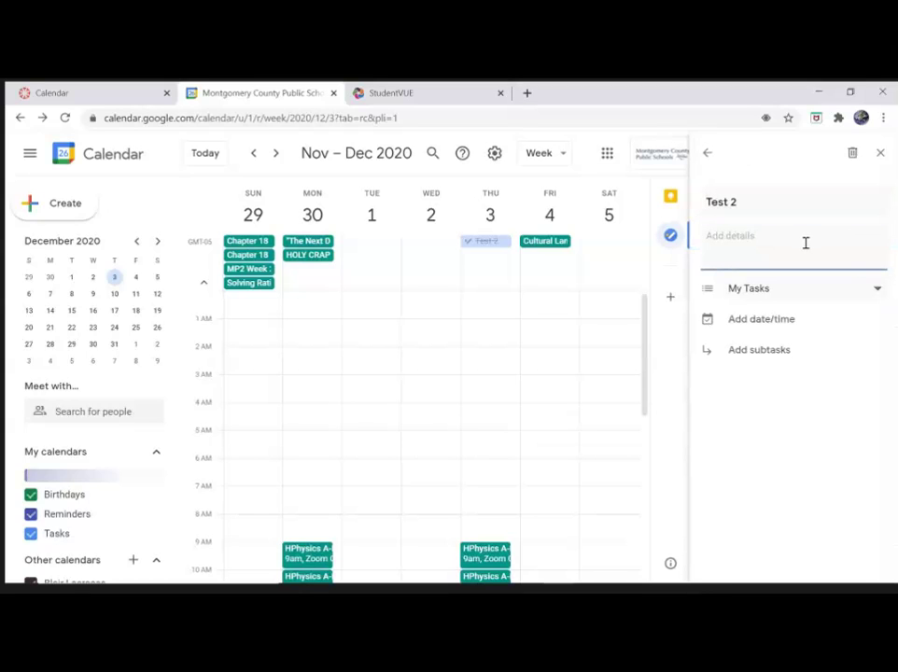
pyautogui.click(790, 323)
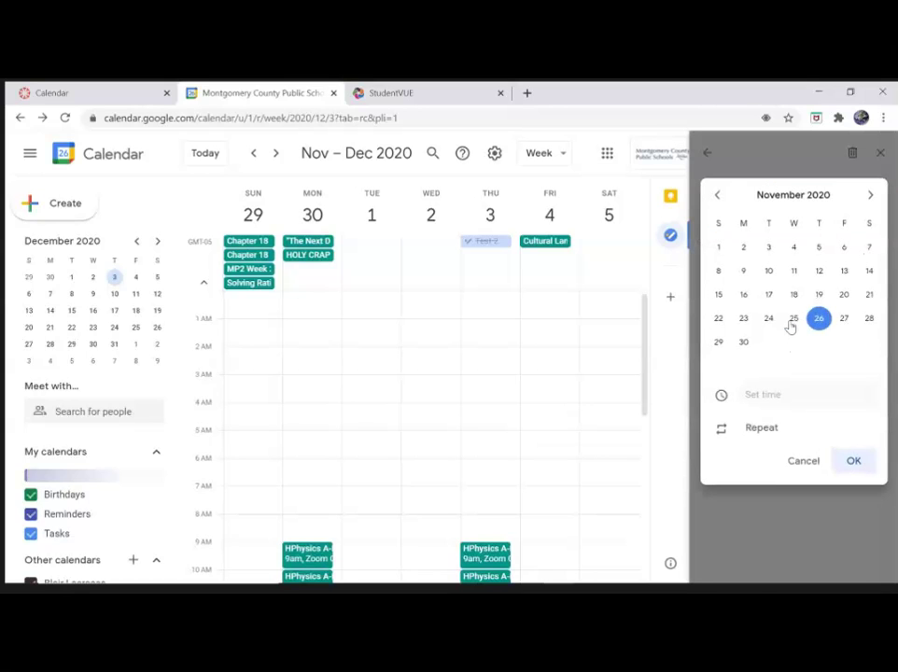
pyautogui.click(868, 195)
pyautogui.click(818, 247)
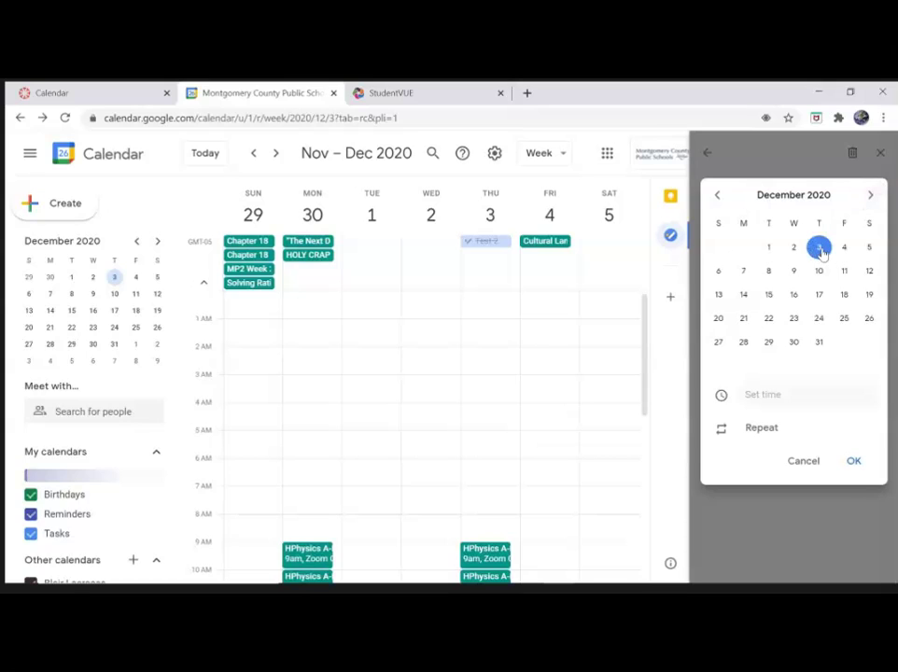
pyautogui.click(852, 461)
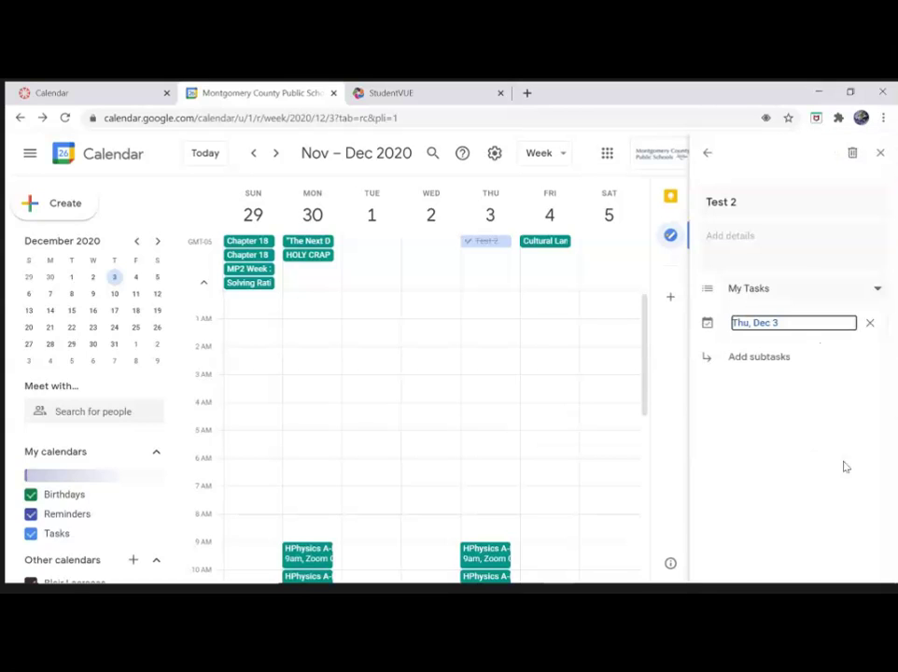
# Step: Enter the task details "Link for assignment in canvas", "Link to turn in assignment" and "Link for notes" on separate lines, and return to the task list
pyautogui.click(777, 240)
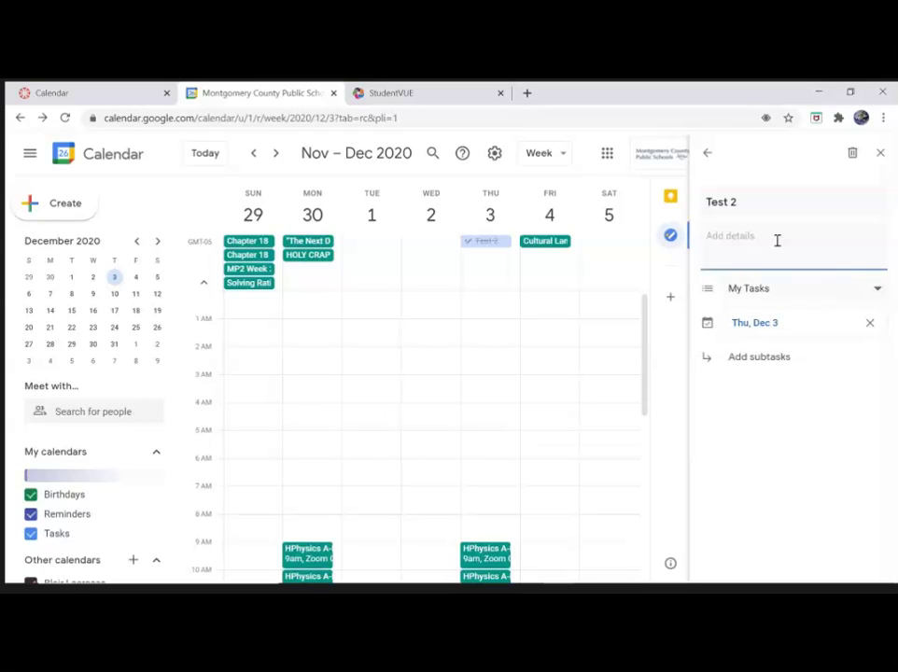
pyautogui.write('Link for where')
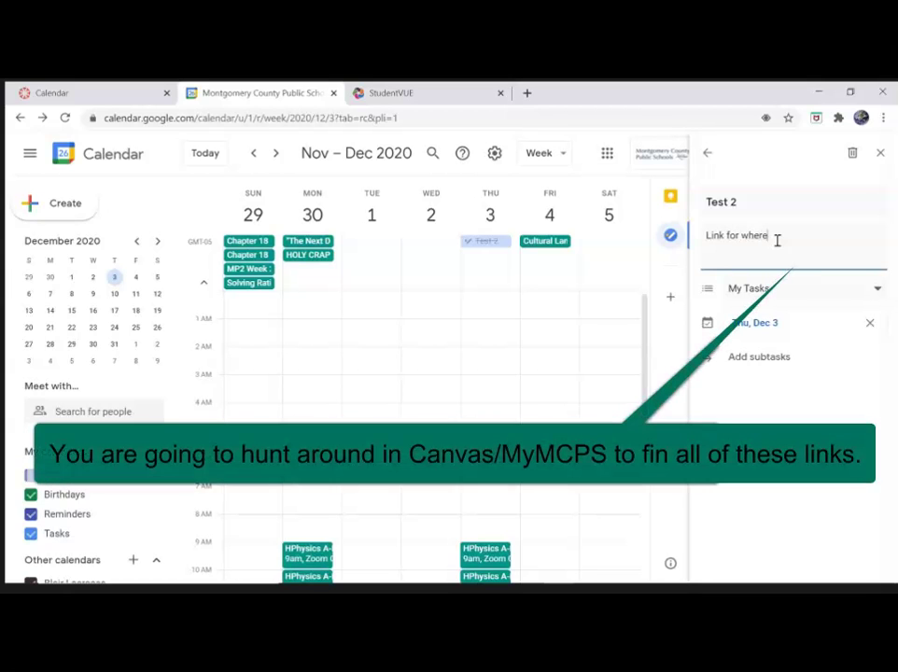
pyautogui.press('BackSpace')
pyautogui.press('BackSpace')
pyautogui.write('assingment in canvasLink')
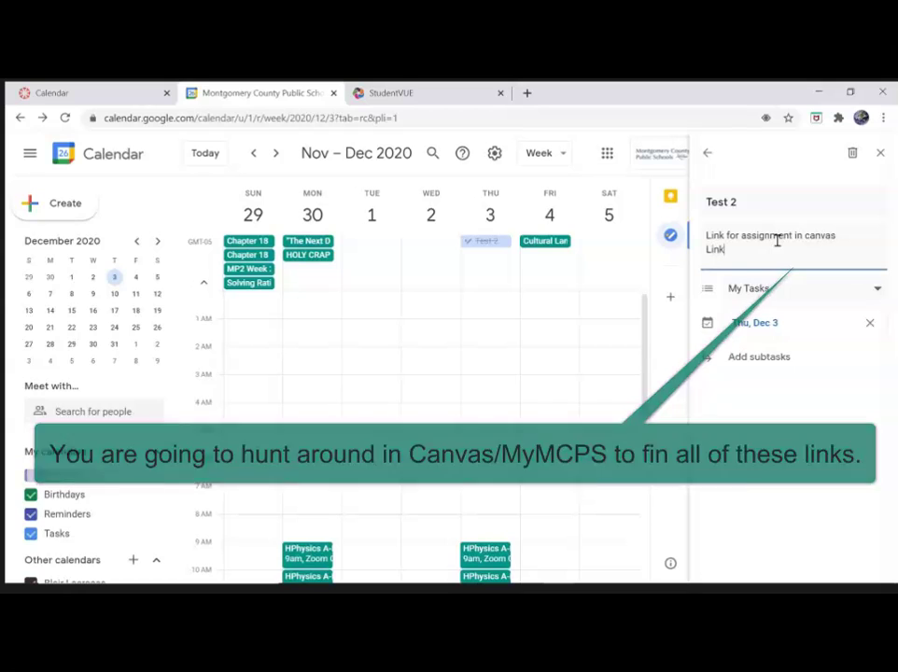
pyautogui.write(' to turn in a')
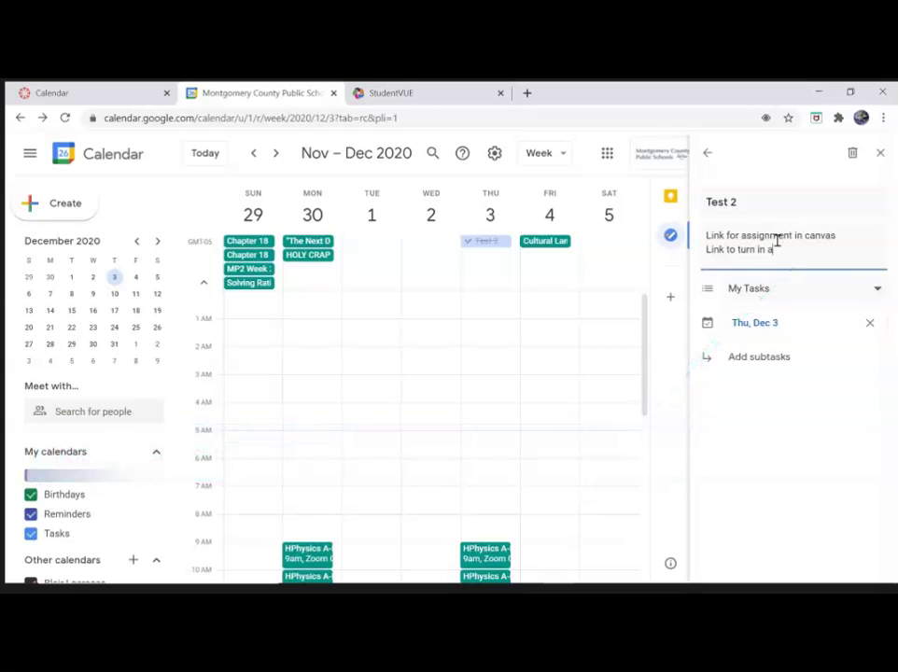
pyautogui.write('ssignment')
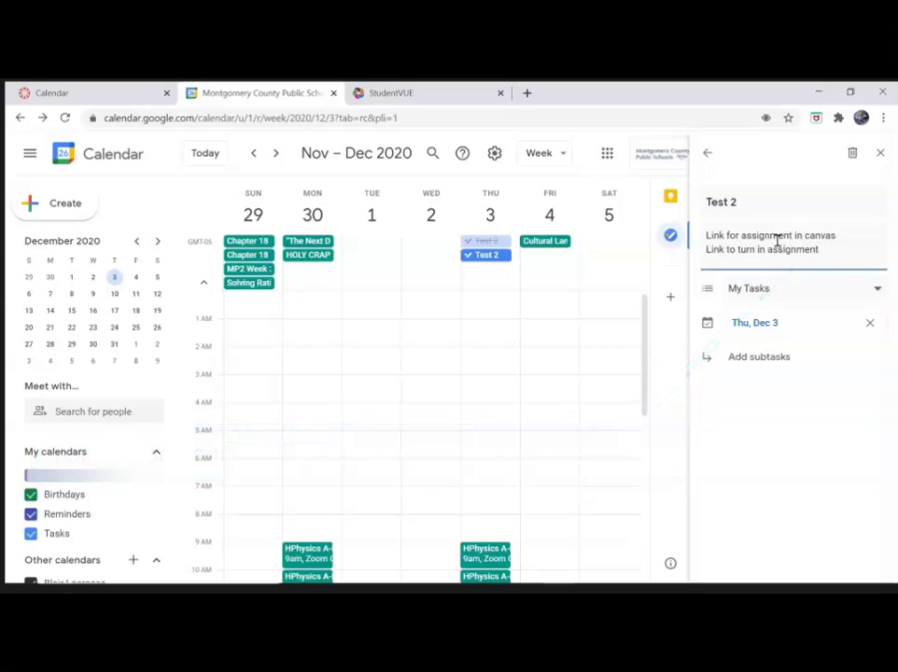
pyautogui.write('Link for notes')
pyautogui.click(707, 155)
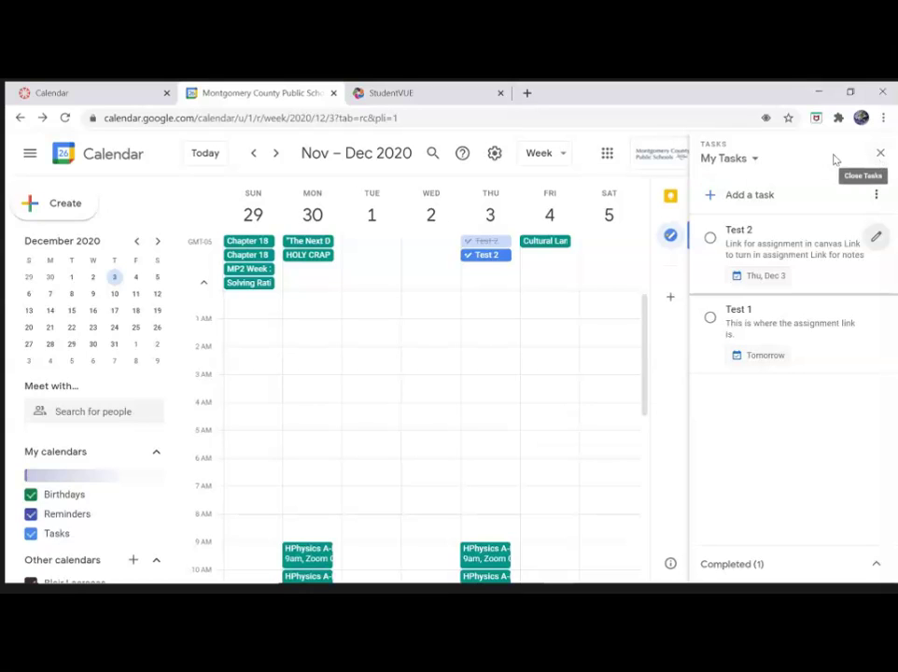
# Step: Mark the Test 2 task as completed and close the task list
pyautogui.click(710, 238)
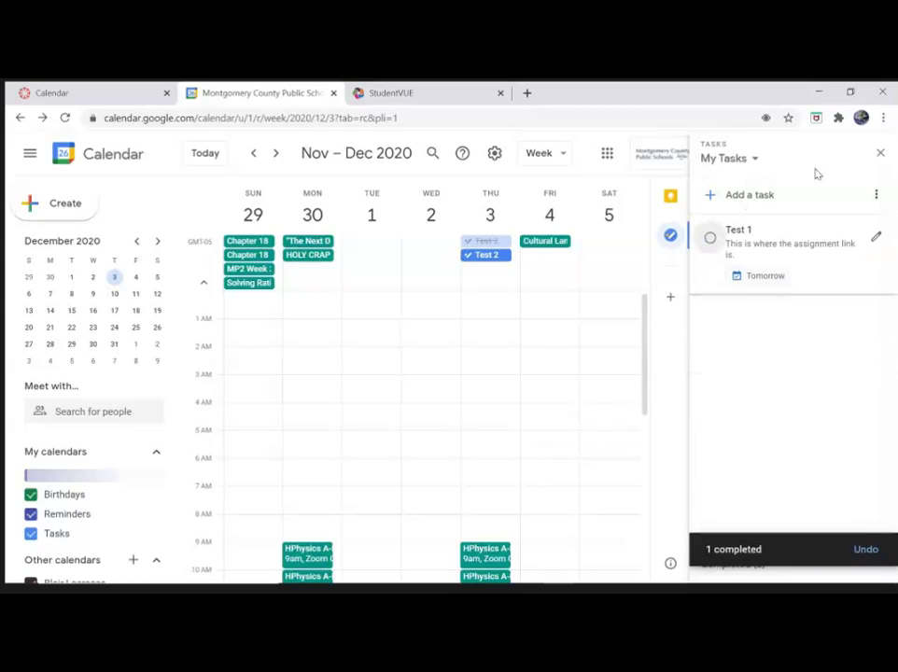
pyautogui.click(881, 152)
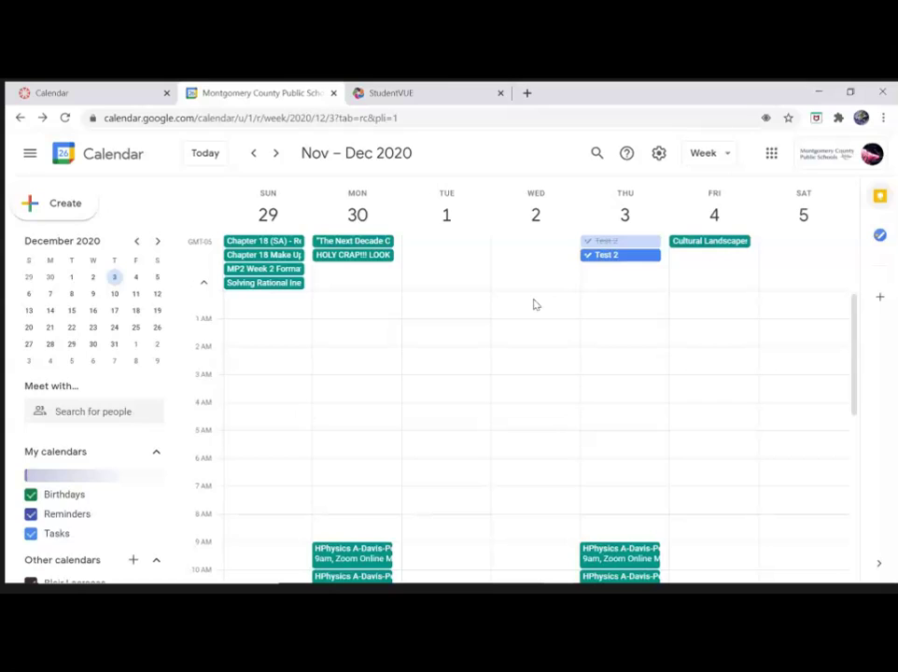
# Step: Hide the Tasks calendar from the week view and show it again
pyautogui.scroll(-1, 180, 317)
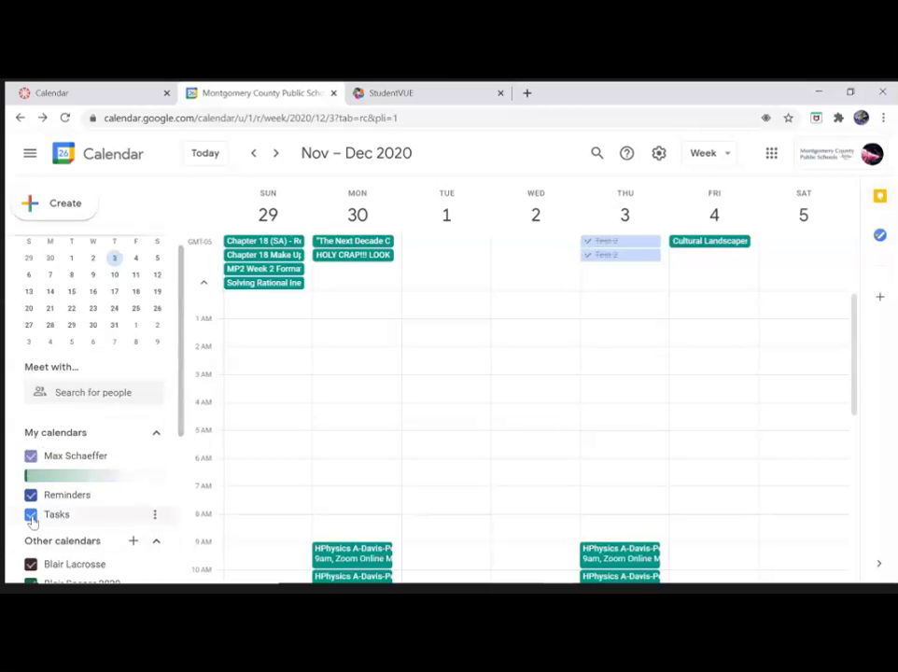
pyautogui.click(31, 514)
pyautogui.click(30, 514)
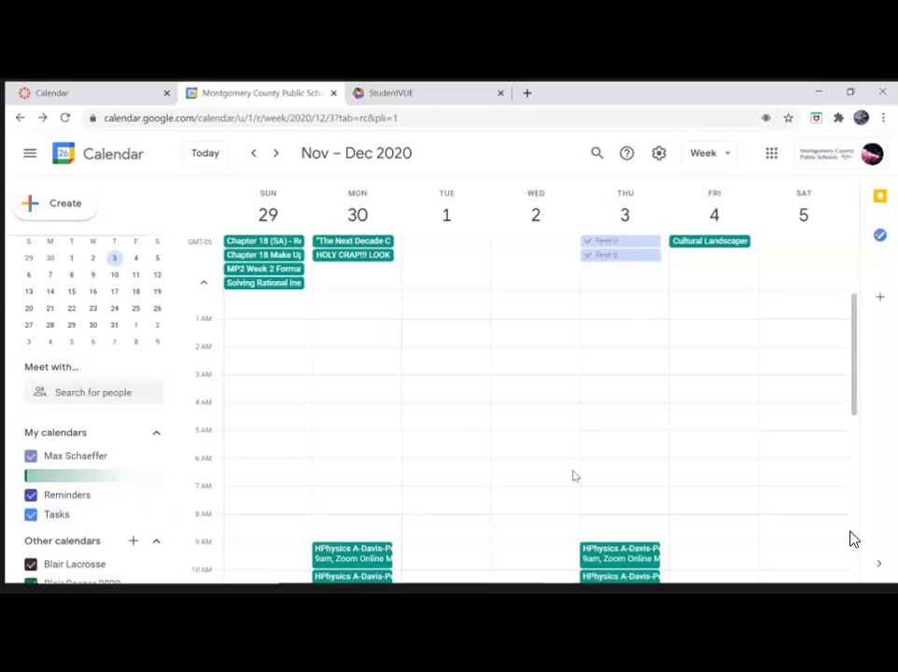